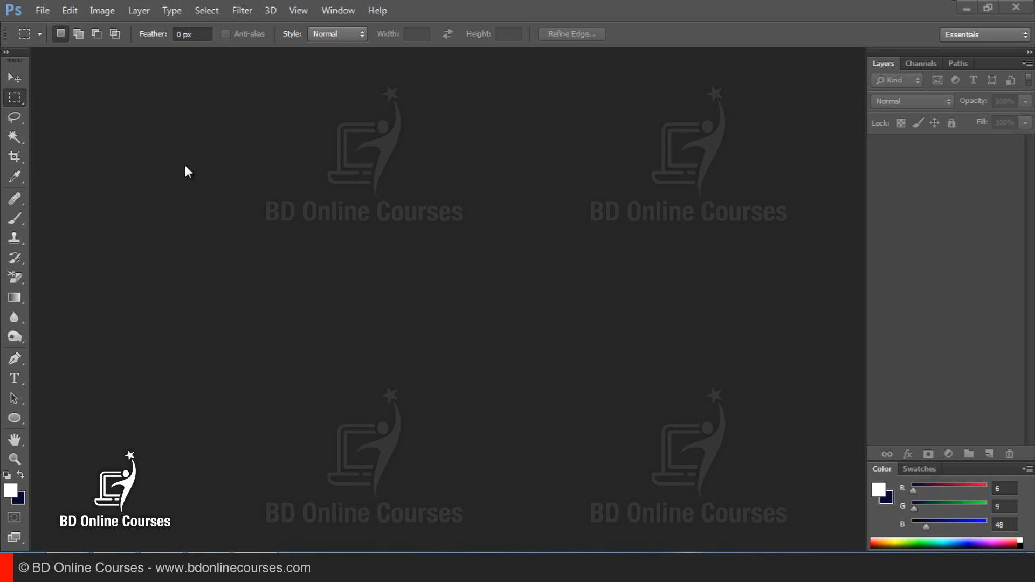
- Create a new RGB document of 720 by 300 pixels at 200 pixels/inch with a white background
{"action": "left_click", "coordinate": [43, 11]}
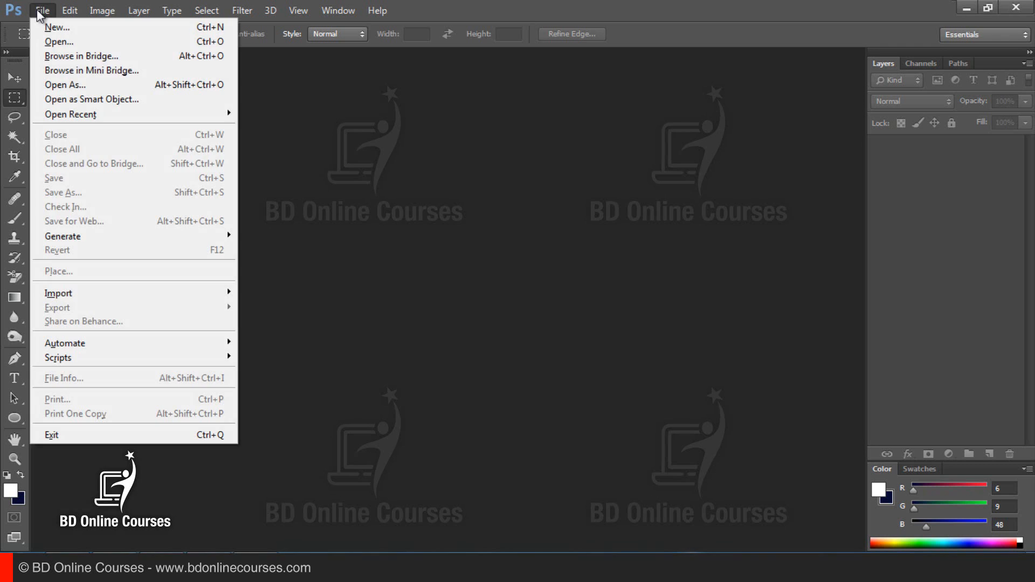
{"action": "left_click", "coordinate": [71, 29]}
{"action": "left_click", "coordinate": [308, 211]}
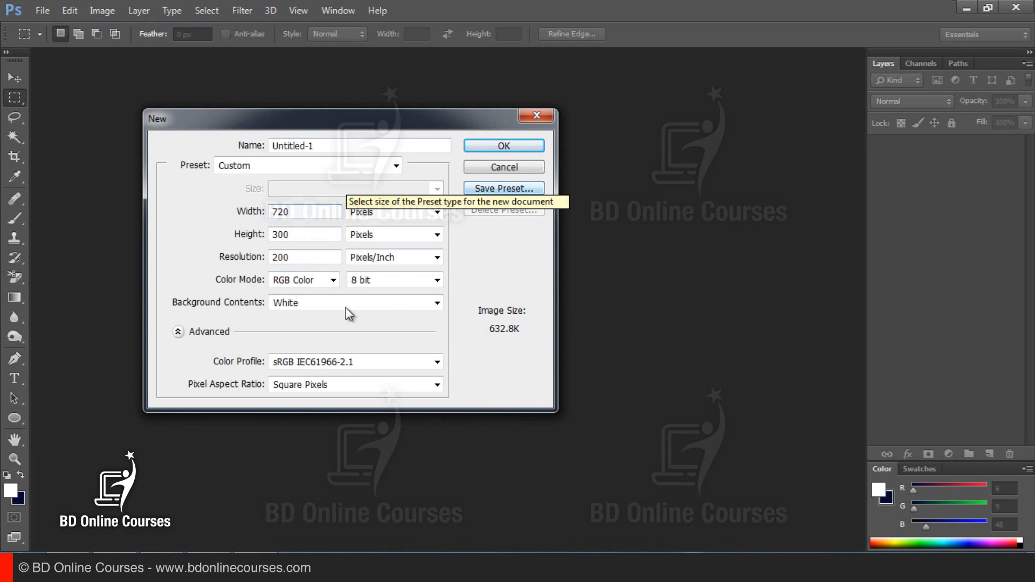
{"action": "left_click", "coordinate": [505, 153]}
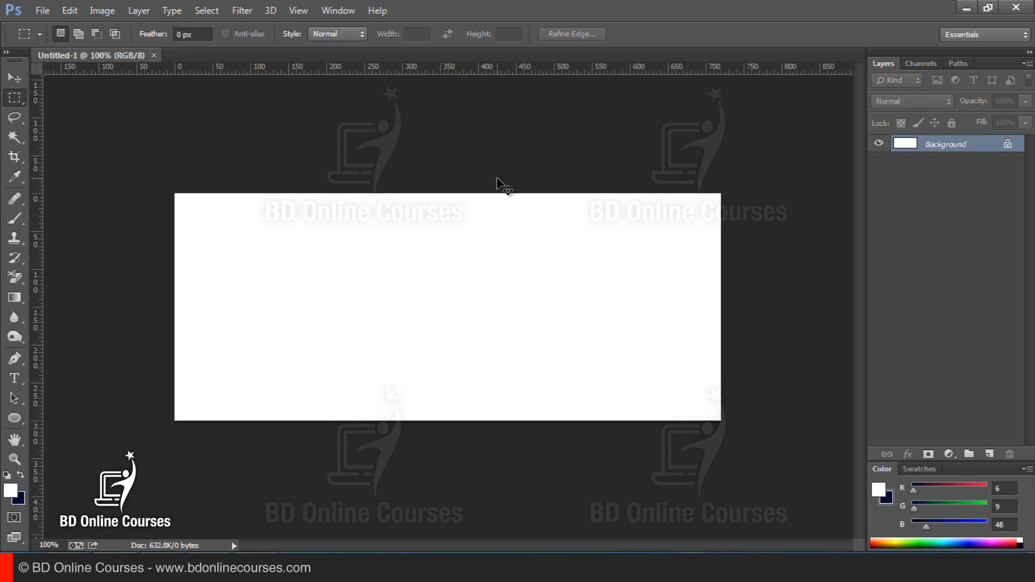
{"action": "key", "text": "ctrl+0"}
{"action": "left_click_drag", "start_coordinate": [66, 213], "coordinate": [833, 255]}
{"action": "left_click_drag", "start_coordinate": [498, 145], "coordinate": [560, 483]}
- Dismiss the Windows performance message by keeping the current color scheme and not showing the message again
{"action": "left_click", "coordinate": [623, 323]}
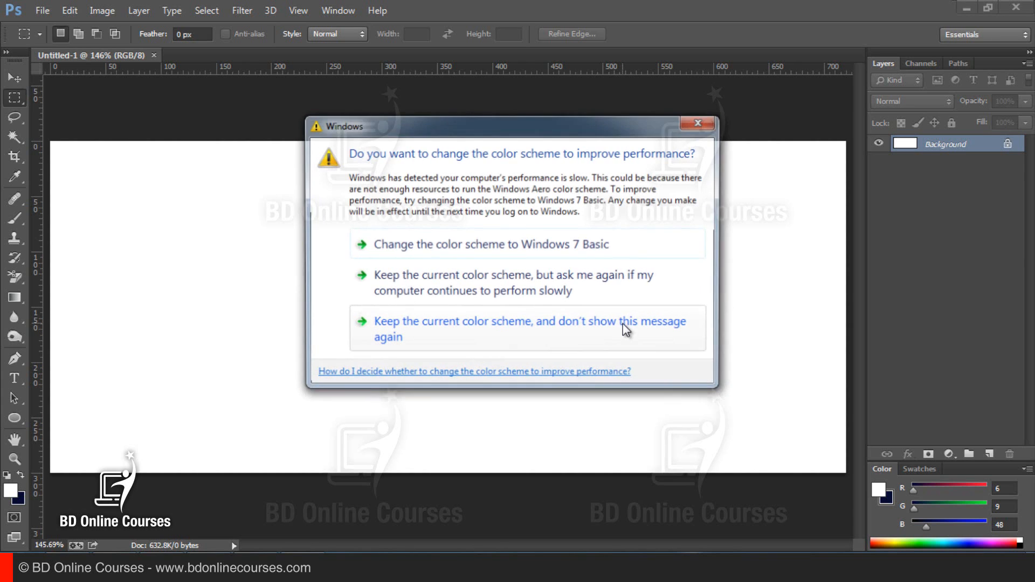
{"action": "left_click", "coordinate": [470, 291]}
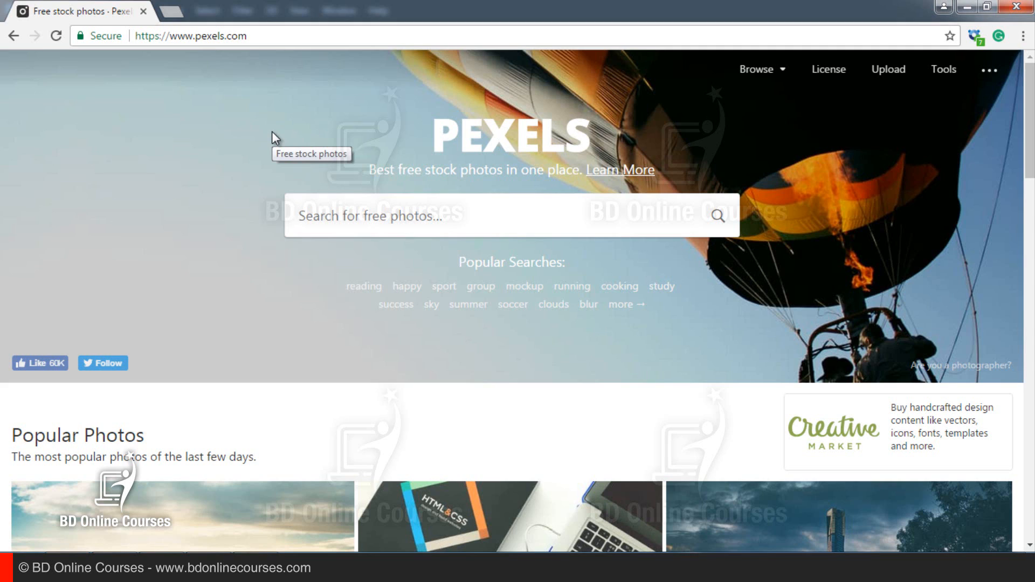
- Search Pexels in the browser for "plant" and open the photo of hands holding a seedling in soil
{"action": "type", "text": "plant"}
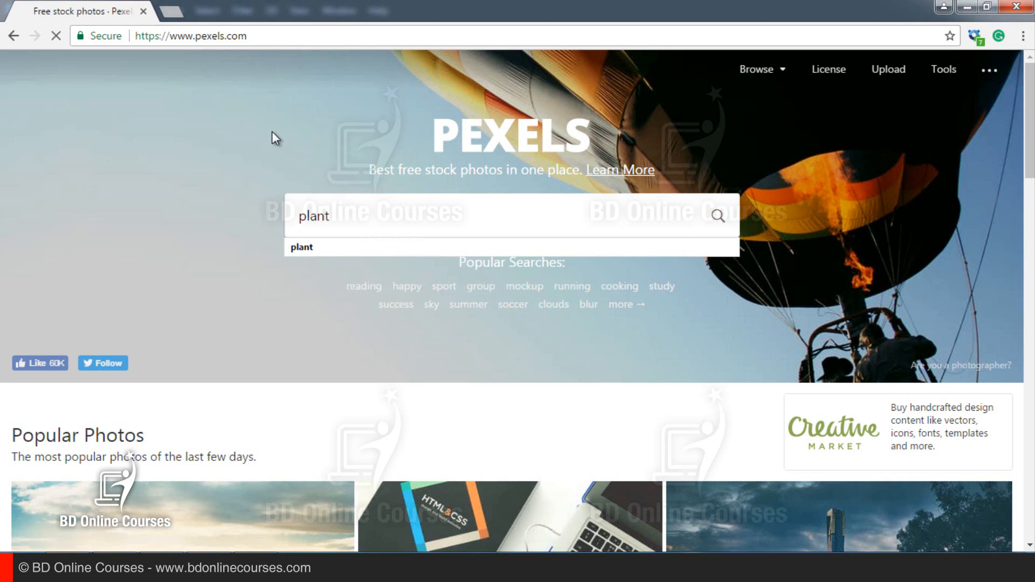
{"action": "key", "text": "Return"}
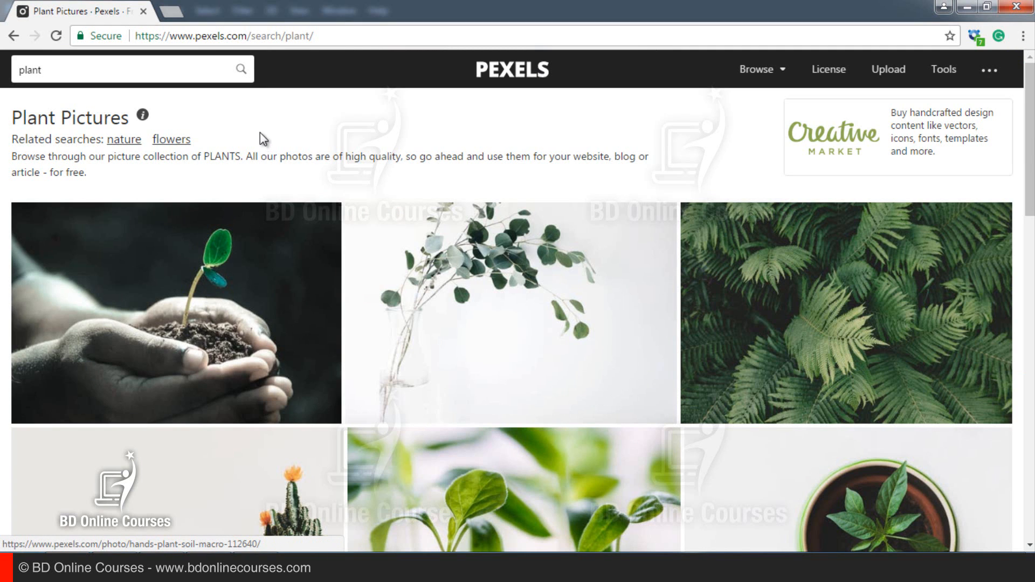
{"action": "left_click", "coordinate": [220, 295]}
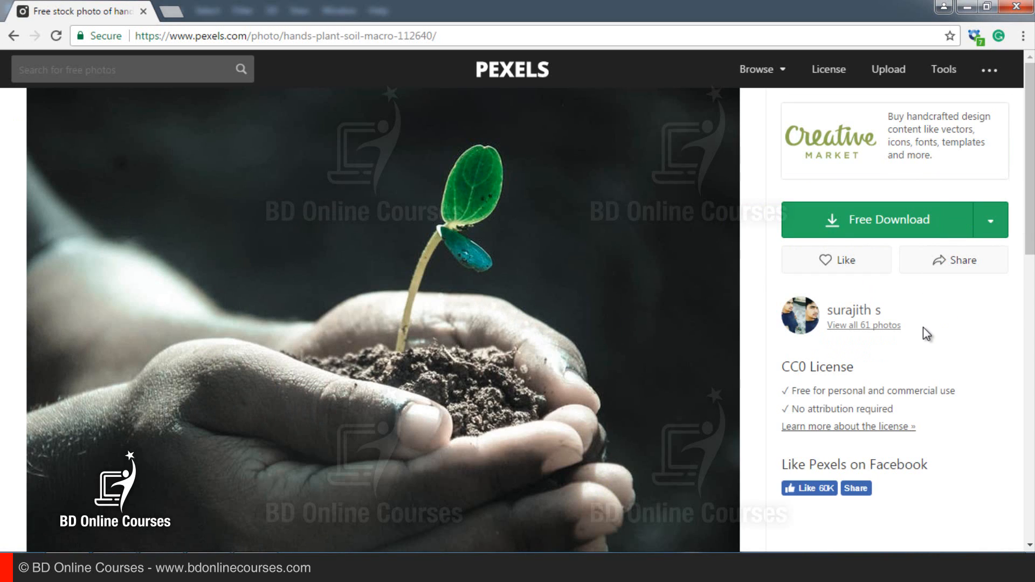
- Download the seedling photo in the Large (1920 x 1285) size
{"action": "left_click", "coordinate": [991, 220]}
{"action": "left_click", "coordinate": [990, 221]}
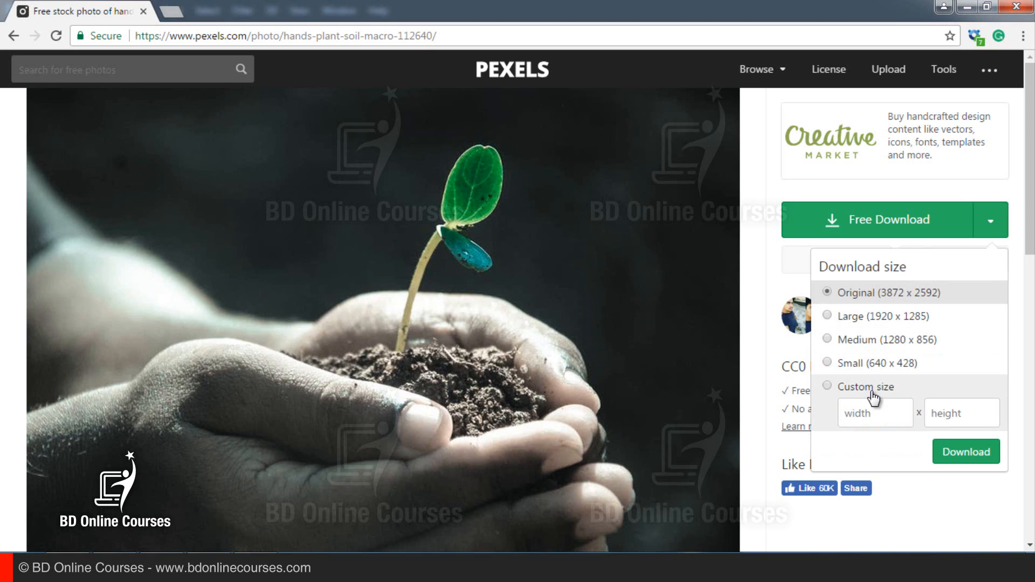
{"action": "left_click", "coordinate": [865, 325]}
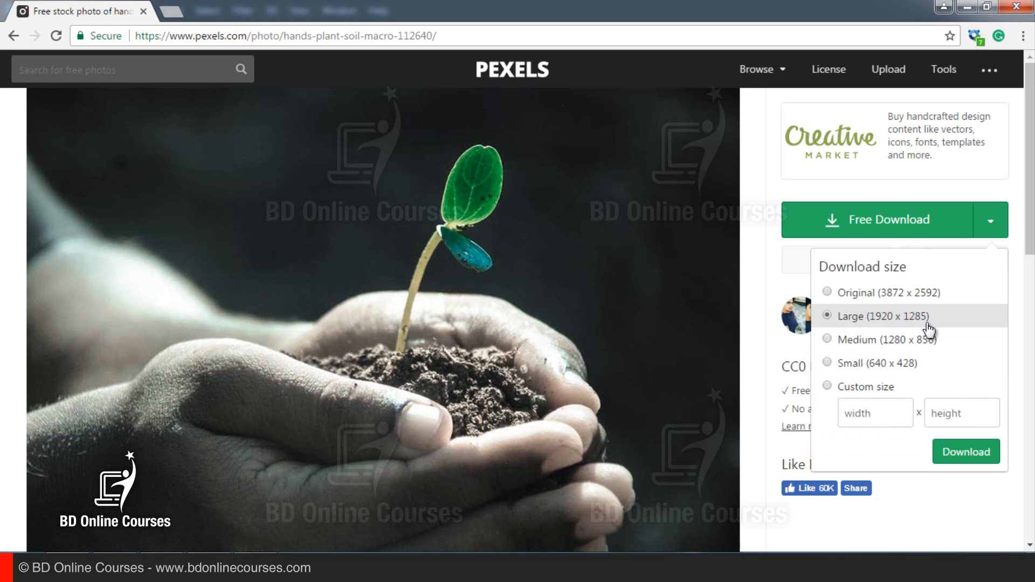
{"action": "left_click", "coordinate": [952, 455]}
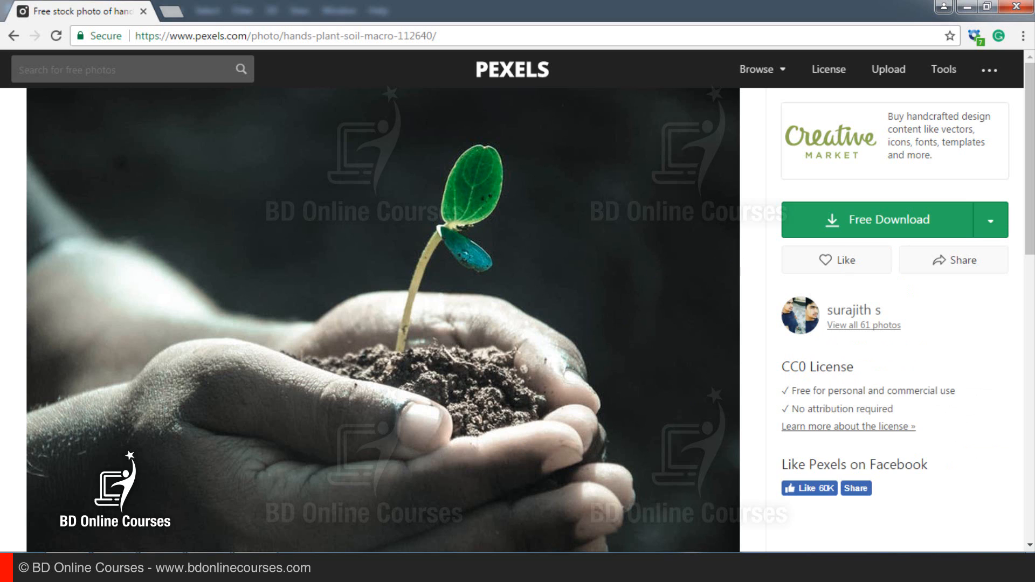
- Switch back to Photoshop and open pexels-photo-112640.jpeg from the Web Banner folder
{"action": "left_click", "coordinate": [114, 565]}
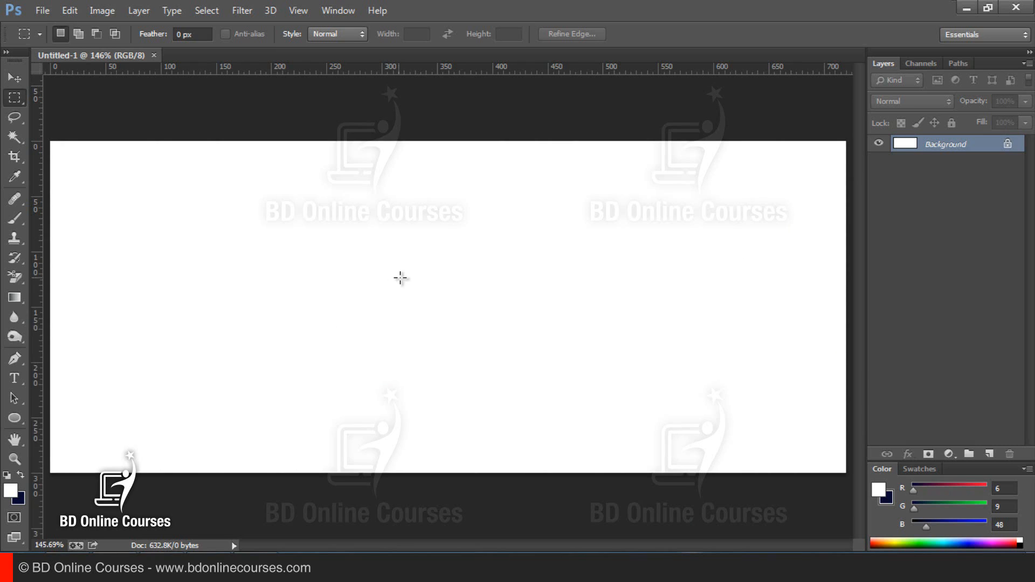
{"action": "left_click", "coordinate": [42, 11]}
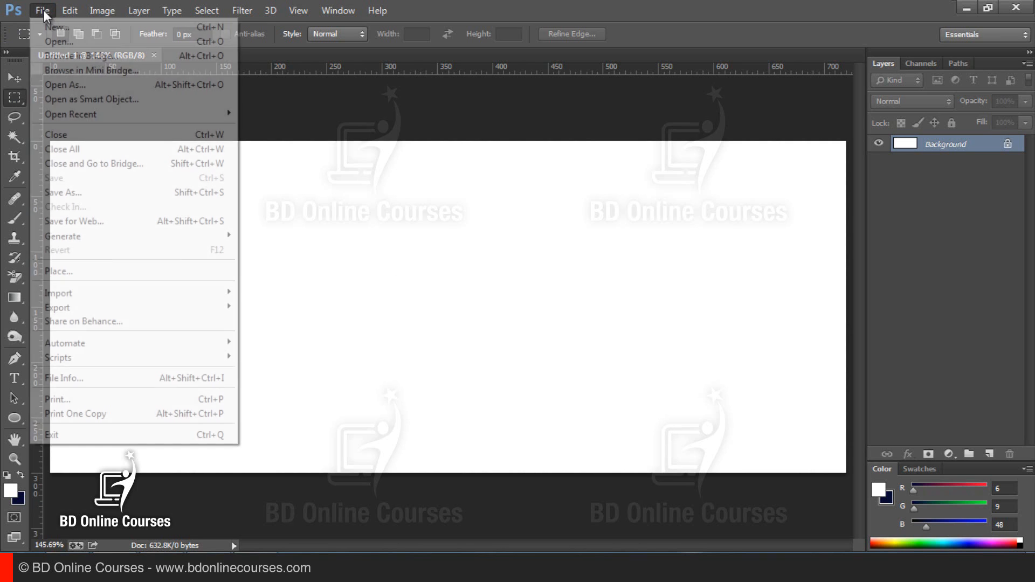
{"action": "left_click", "coordinate": [75, 43]}
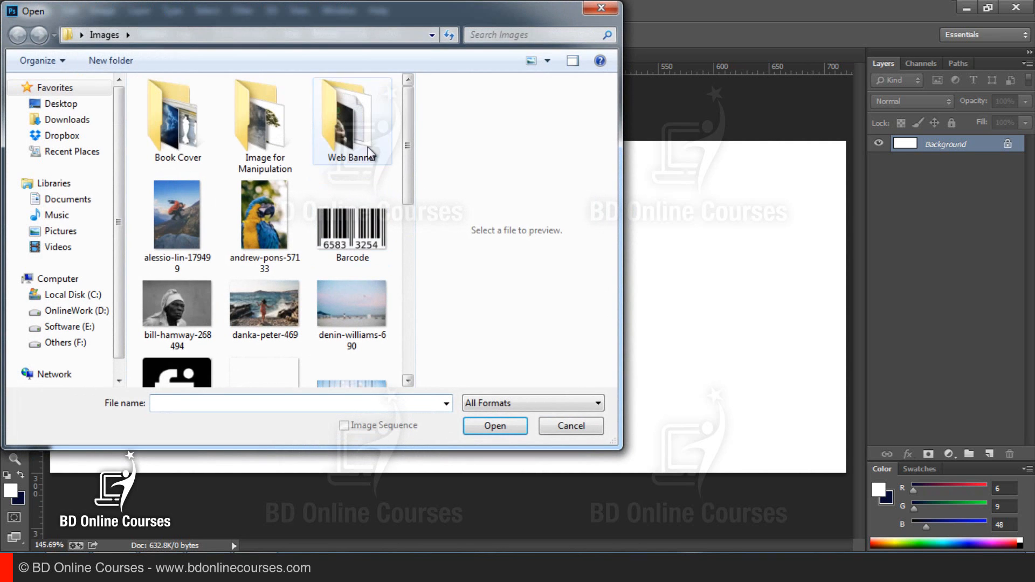
{"action": "double_click", "coordinate": [353, 121]}
{"action": "double_click", "coordinate": [254, 125]}
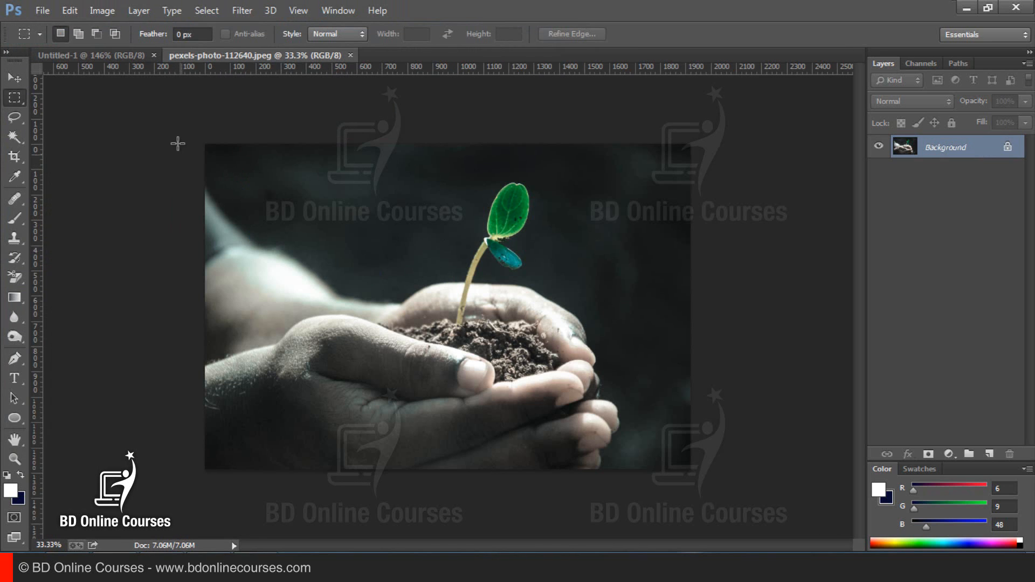
- Select the entire seedling photo, copy it, and paste it into the Untitled-1 document
{"action": "left_click_drag", "start_coordinate": [189, 137], "coordinate": [749, 507]}
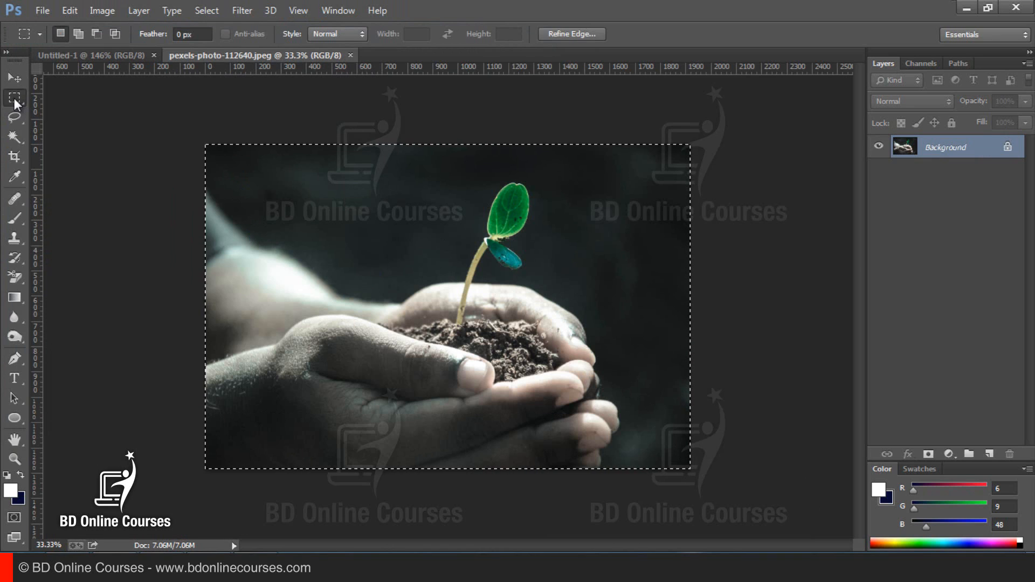
{"action": "left_click", "coordinate": [76, 11]}
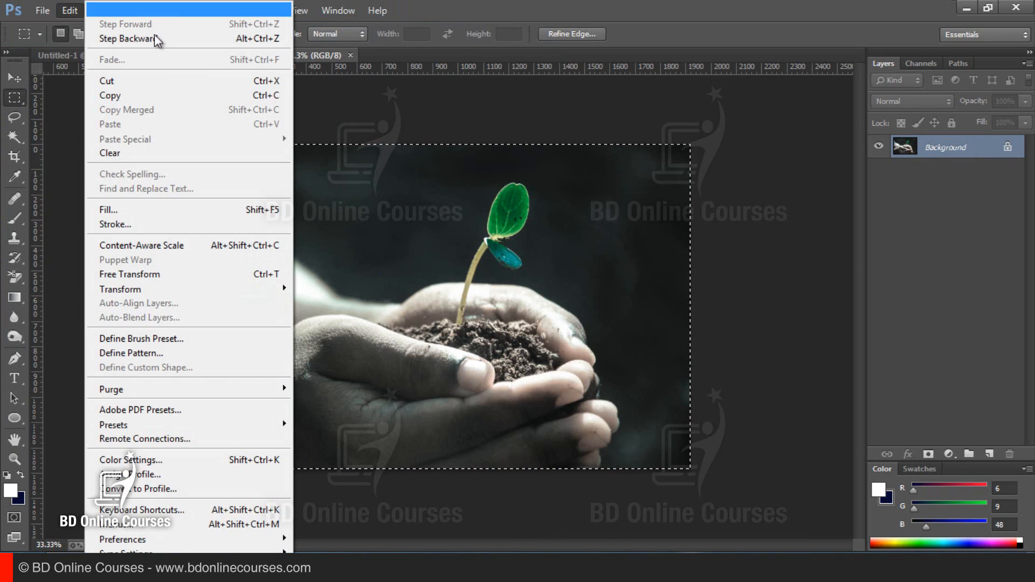
{"action": "left_click", "coordinate": [142, 95]}
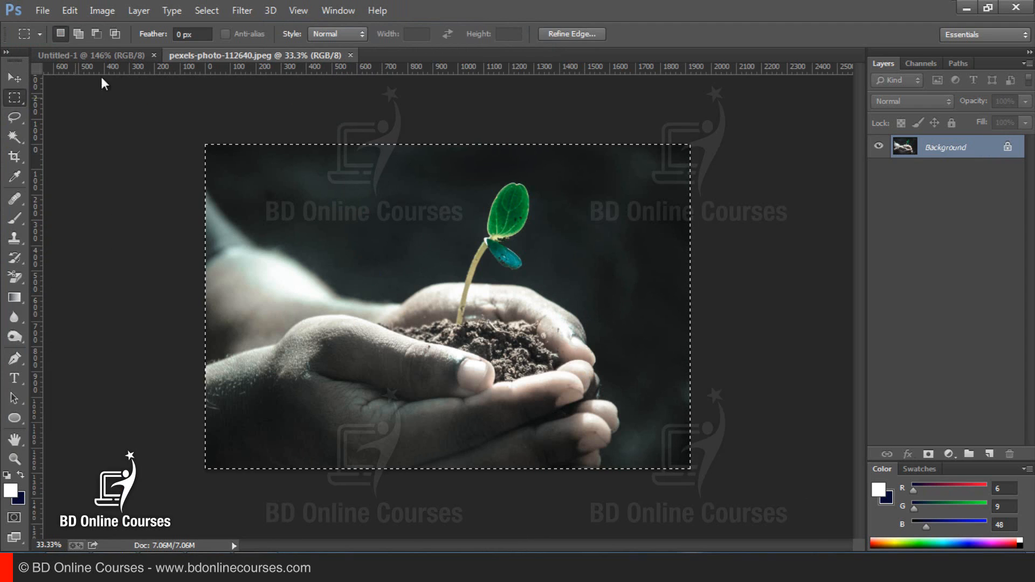
{"action": "left_click", "coordinate": [87, 53]}
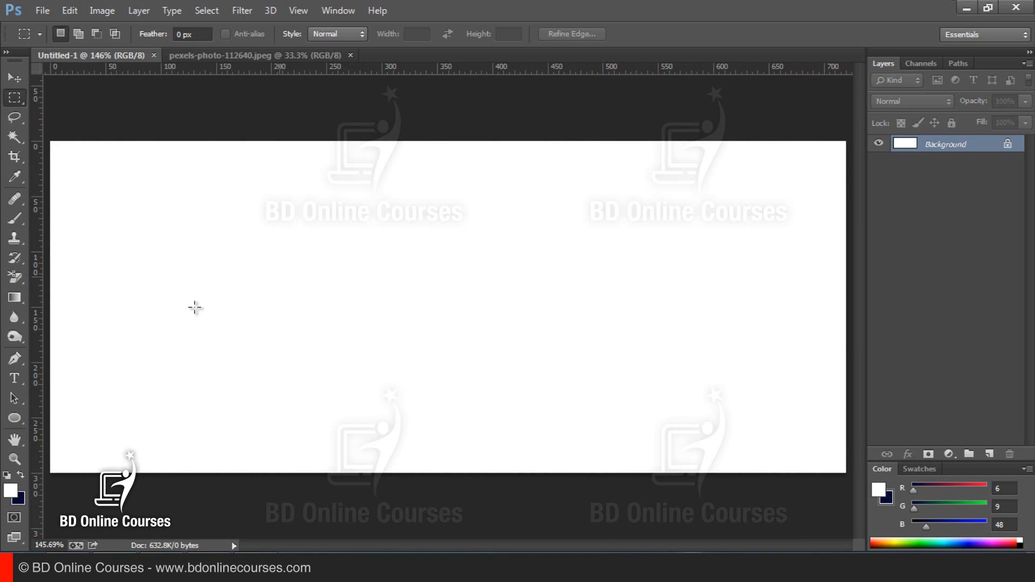
{"action": "left_click", "coordinate": [69, 11]}
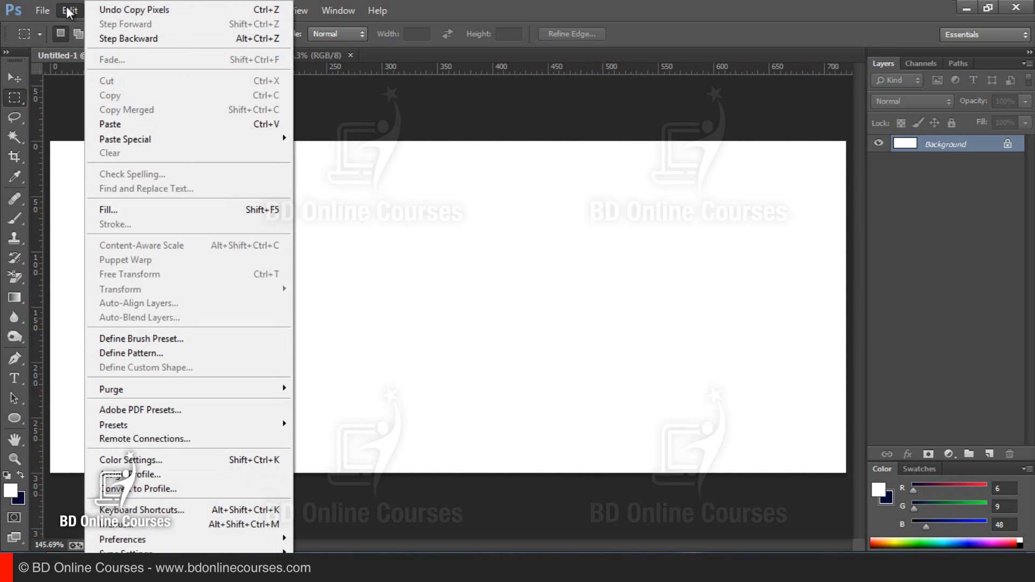
{"action": "left_click", "coordinate": [167, 123]}
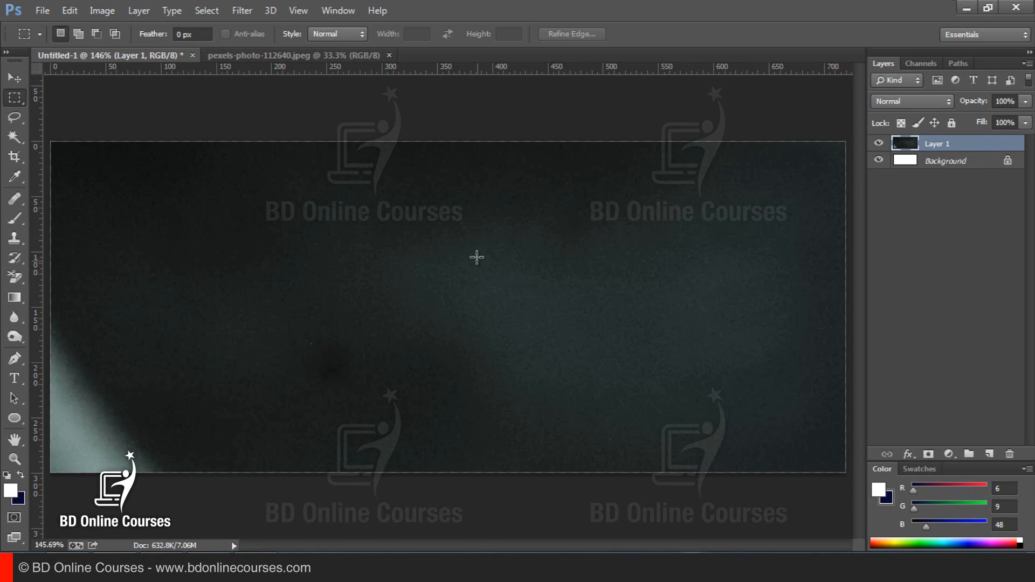
- Scale the pasted photo down to about 23% with Free Transform so it fits the canvas height
{"action": "right_click", "coordinate": [475, 227]}
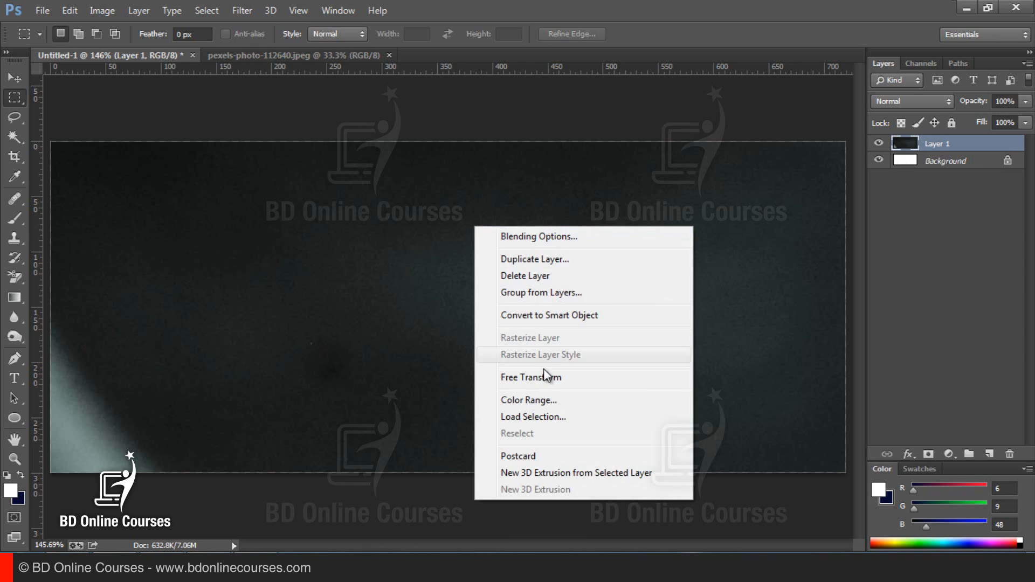
{"action": "left_click", "coordinate": [541, 377]}
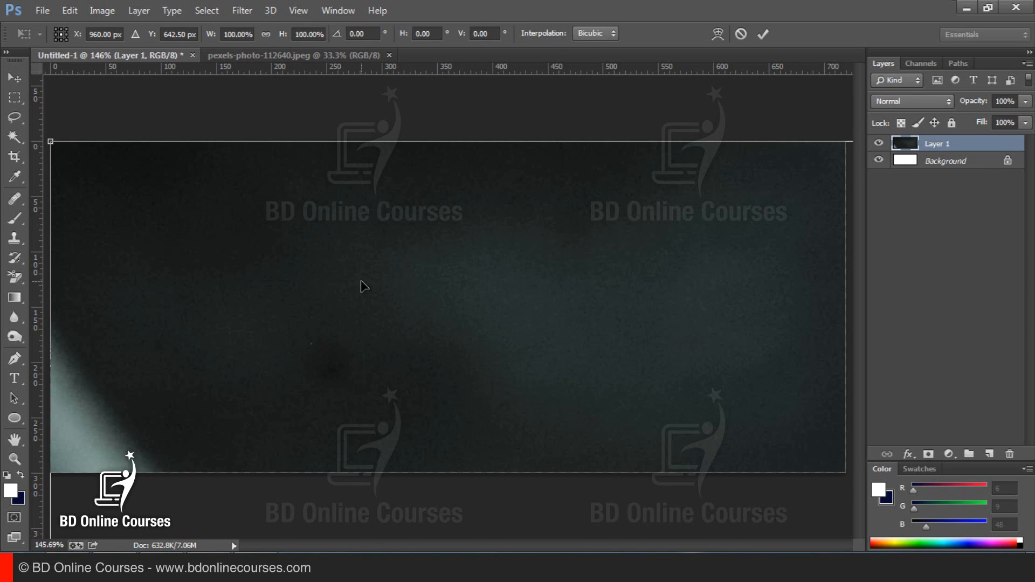
{"action": "left_click", "coordinate": [296, 11]}
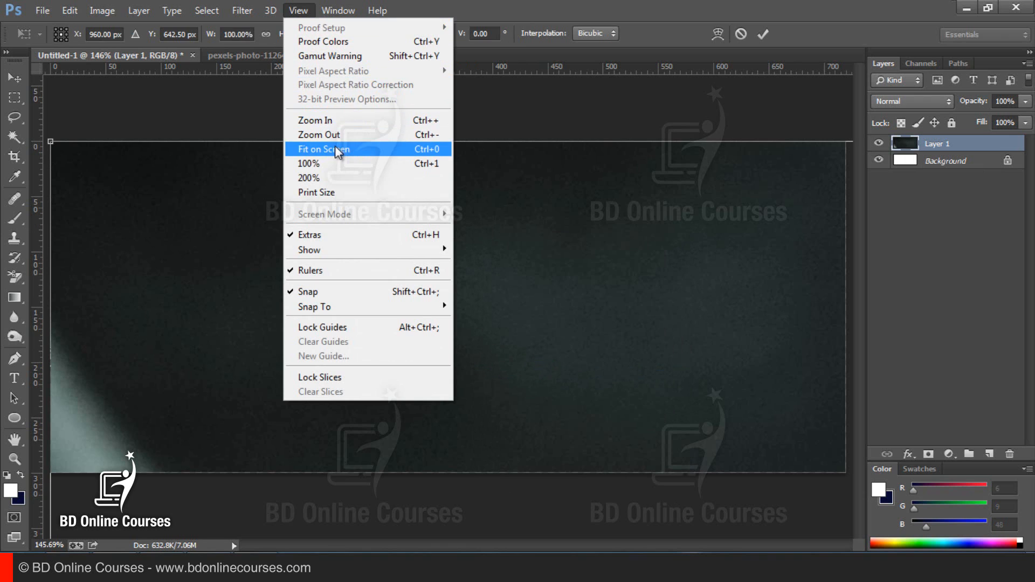
{"action": "left_click", "coordinate": [424, 150]}
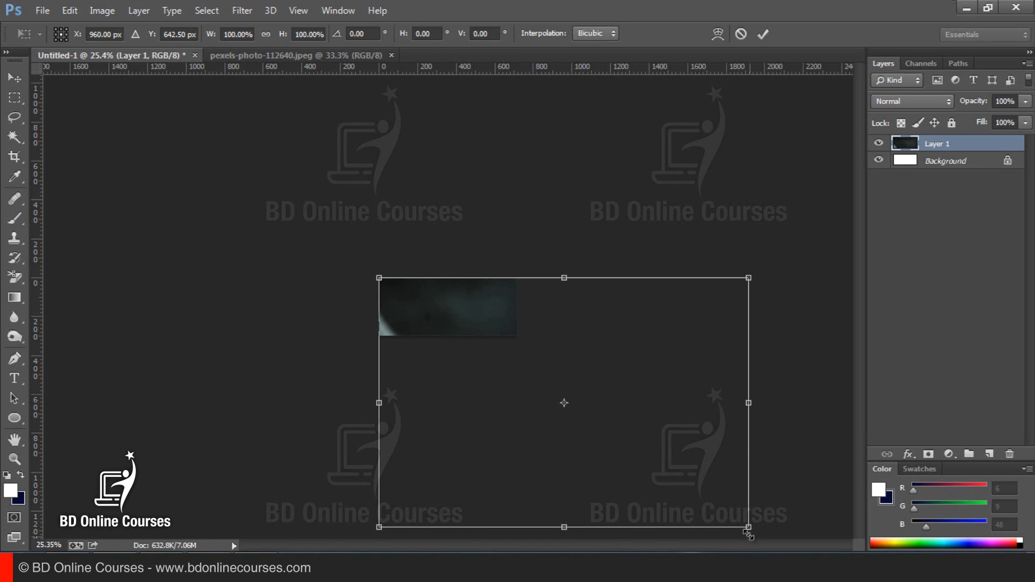
{"action": "left_click_drag", "start_coordinate": [750, 530], "coordinate": [464, 343]}
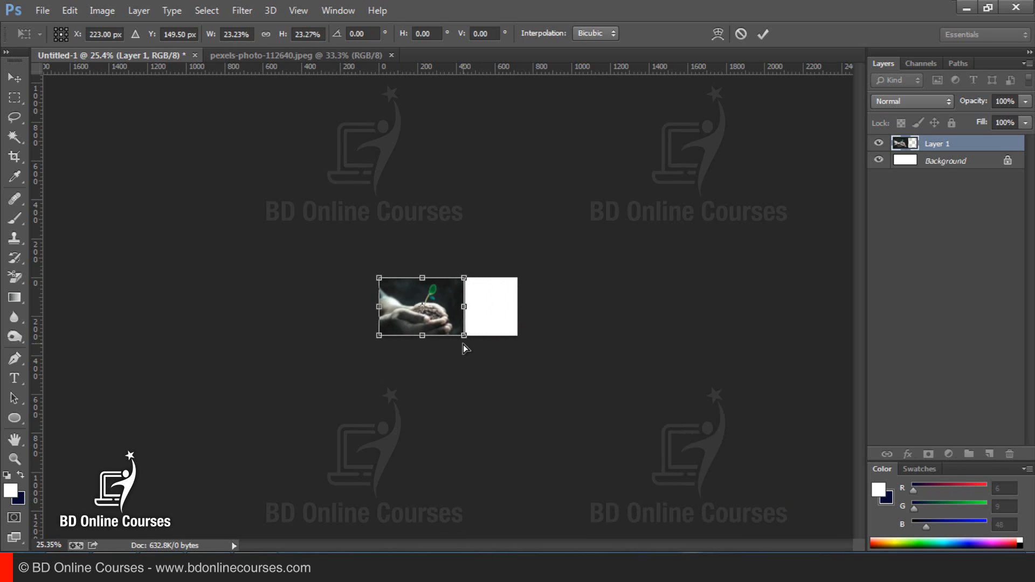
{"action": "key", "text": "ctrl+0"}
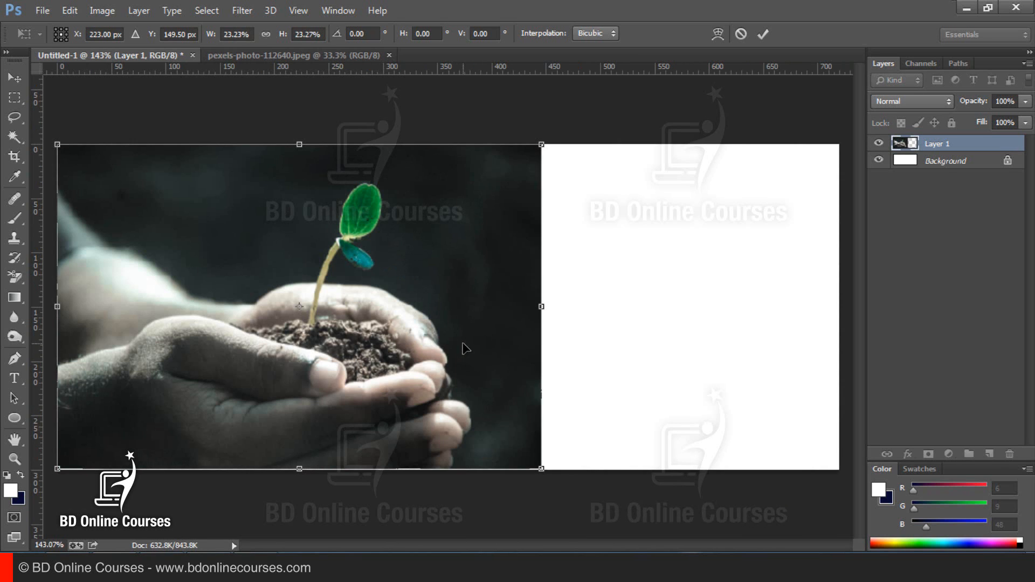
- Shift the photo toward the canvas's left side, enlarge it to about 26%, and apply the transform
{"action": "key", "text": "ctrl+1"}
{"action": "left_click_drag", "start_coordinate": [457, 303], "coordinate": [368, 303]}
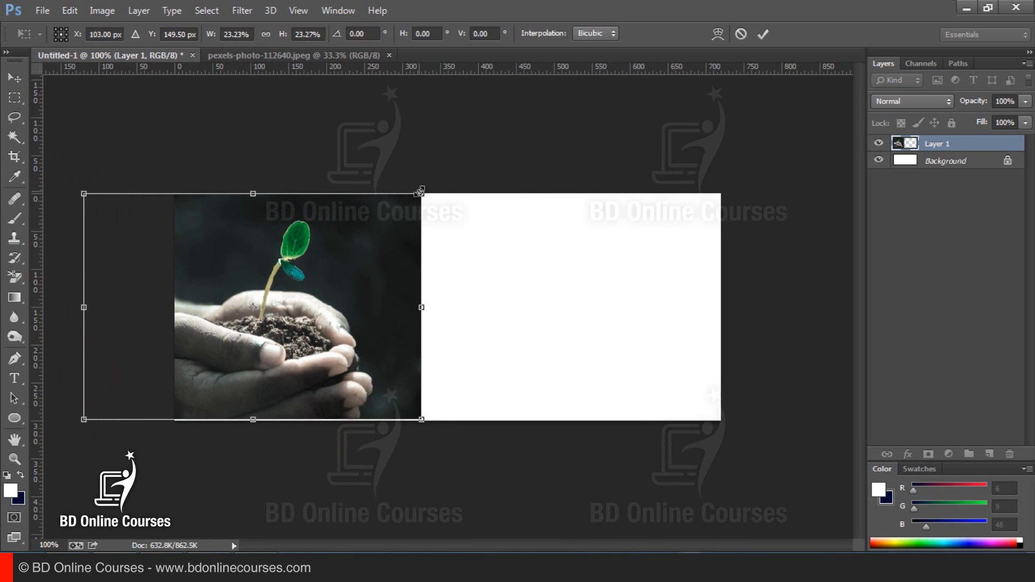
{"action": "left_click_drag", "start_coordinate": [427, 188], "coordinate": [448, 174]}
{"action": "mouse_move", "coordinate": [393, 297]}
{"action": "left_mouse_down"}
{"action": "mouse_move", "coordinate": [404, 297]}
{"action": "mouse_move", "coordinate": [384, 291]}
{"action": "left_mouse_up"}
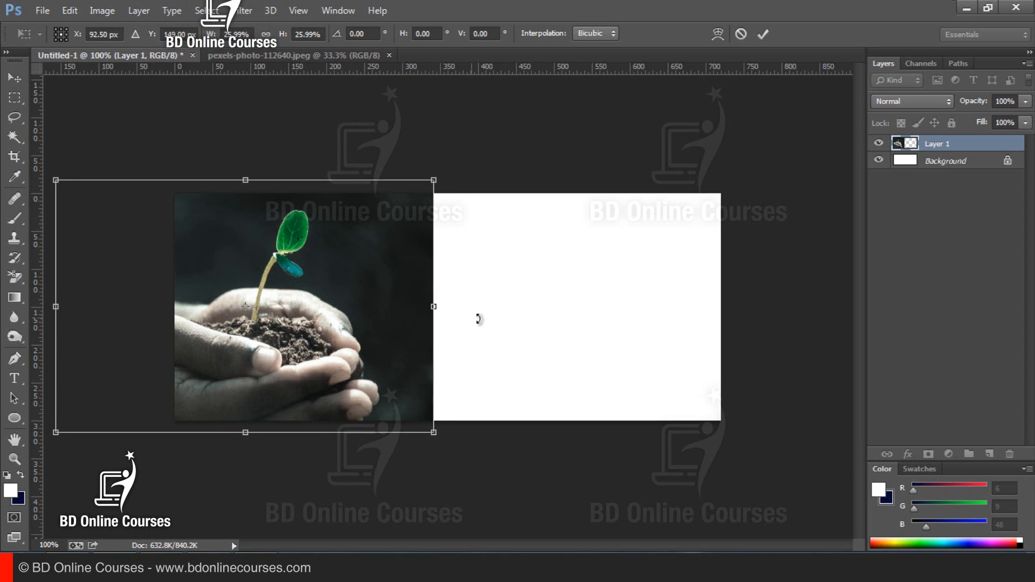
{"action": "left_click", "coordinate": [762, 35]}
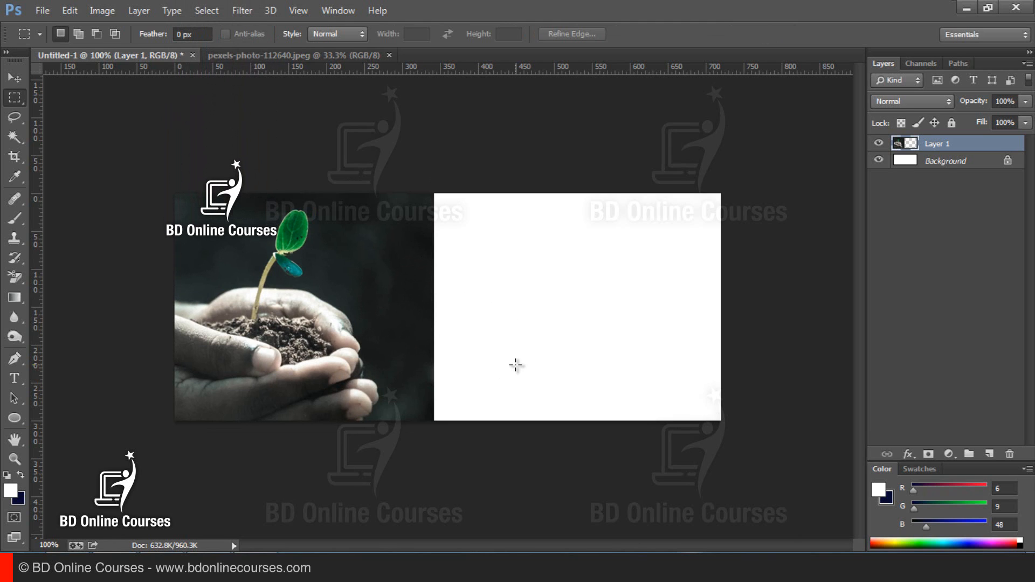
- Move the photo layer up to about Y 133 px, aligning its lower edge with the canvas bottom, and apply the transform
{"action": "left_click_drag", "start_coordinate": [369, 333], "coordinate": [365, 317]}
{"action": "right_click", "coordinate": [361, 294]}
{"action": "left_click", "coordinate": [315, 352]}
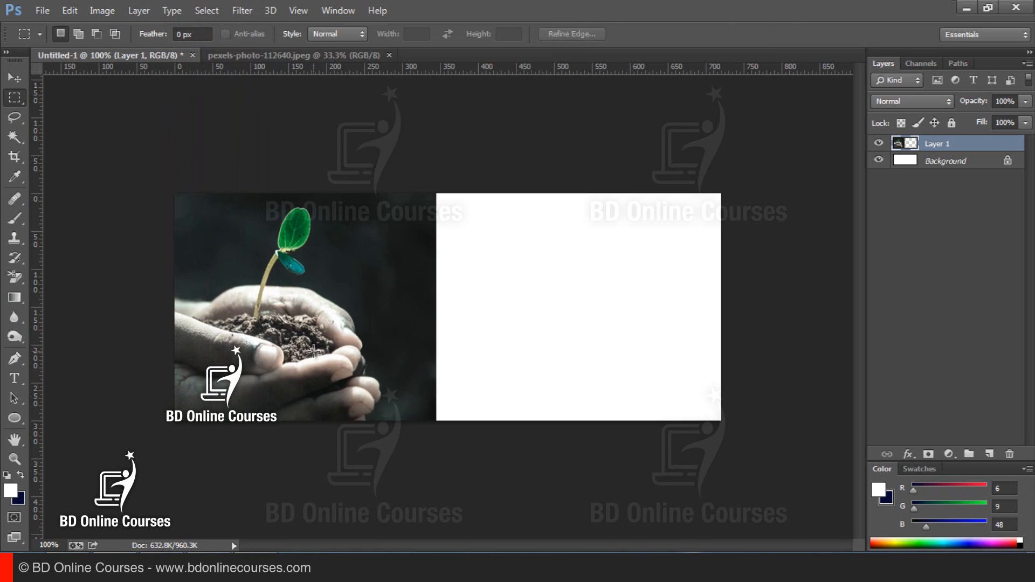
{"action": "right_click", "coordinate": [317, 235]}
{"action": "left_click", "coordinate": [379, 389]}
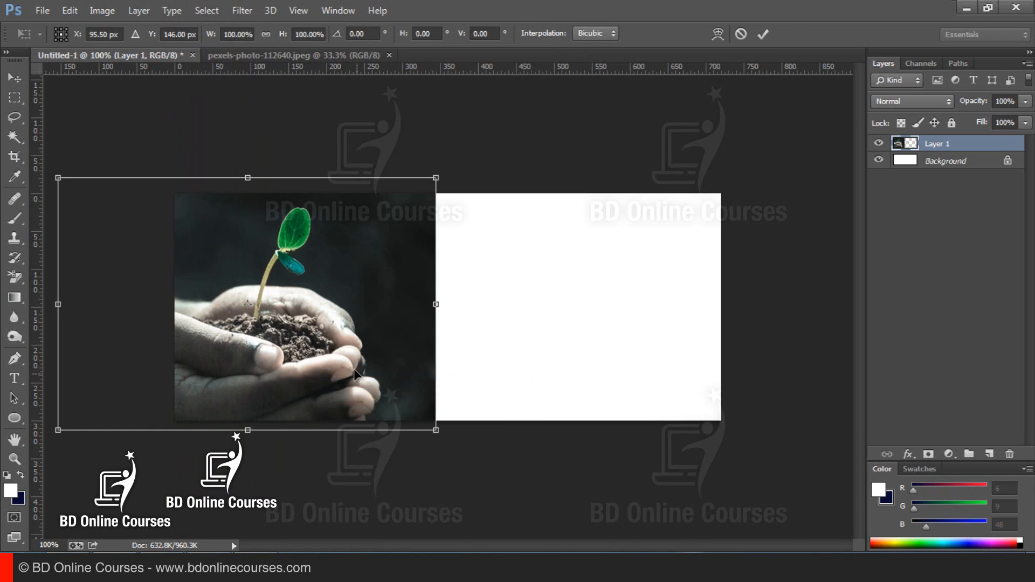
{"action": "left_click_drag", "start_coordinate": [348, 367], "coordinate": [347, 361]}
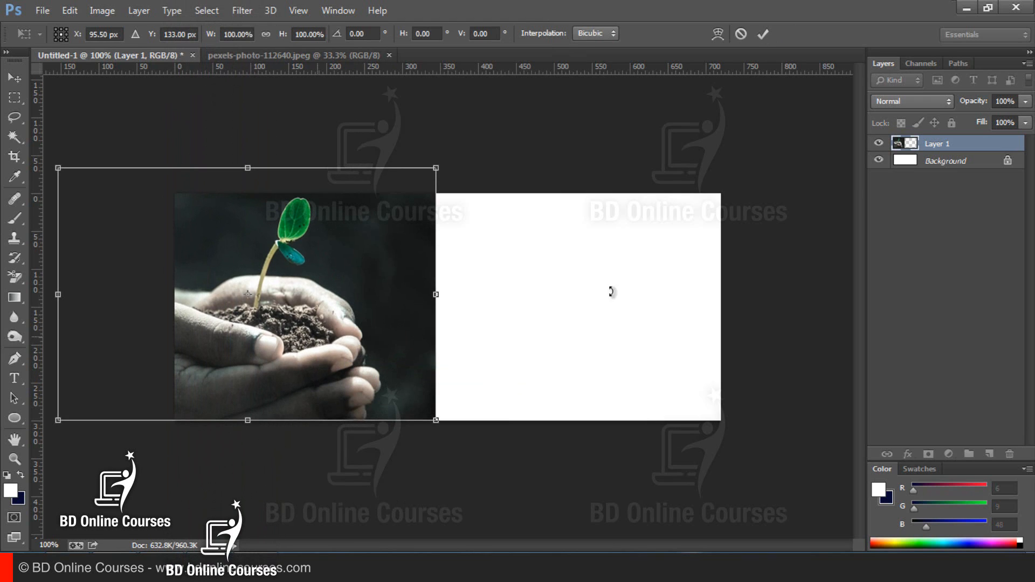
{"action": "left_click", "coordinate": [761, 35]}
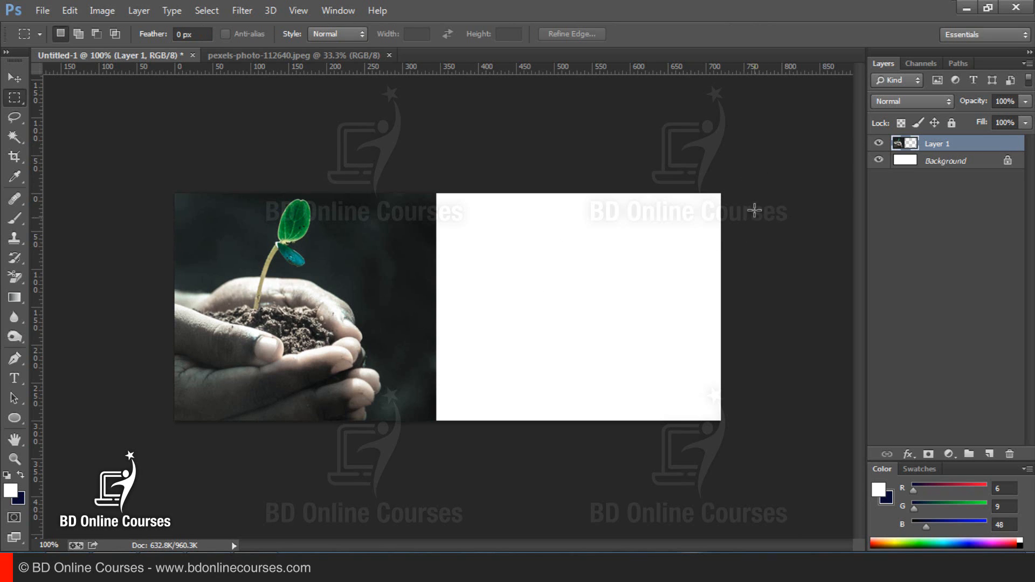
- Fill Layer 1 from about 300 px across to the canvas's right edge with the white foreground color, and deselect
{"action": "left_click_drag", "start_coordinate": [721, 193], "coordinate": [402, 440]}
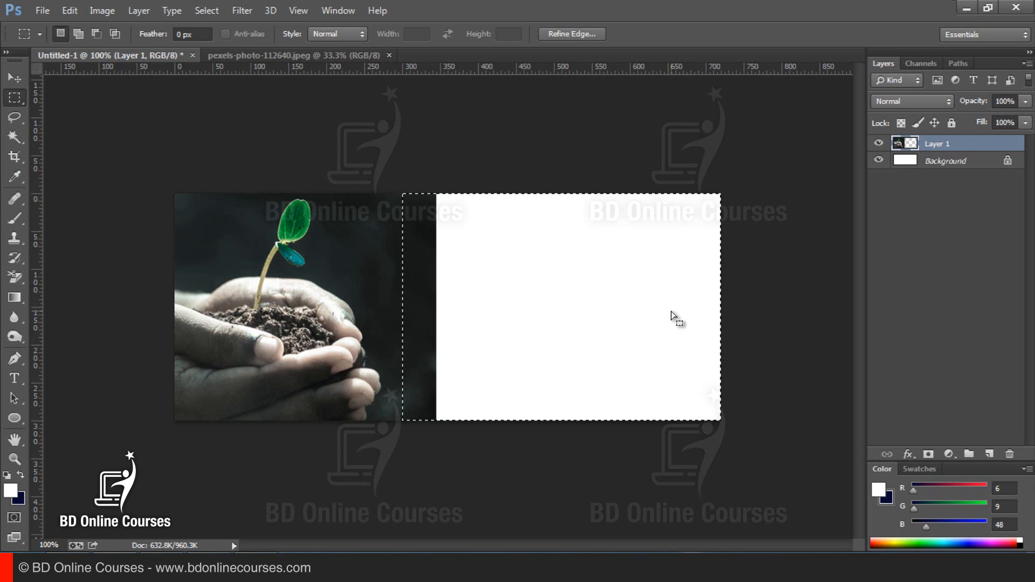
{"action": "key", "text": "alt+BackSpace"}
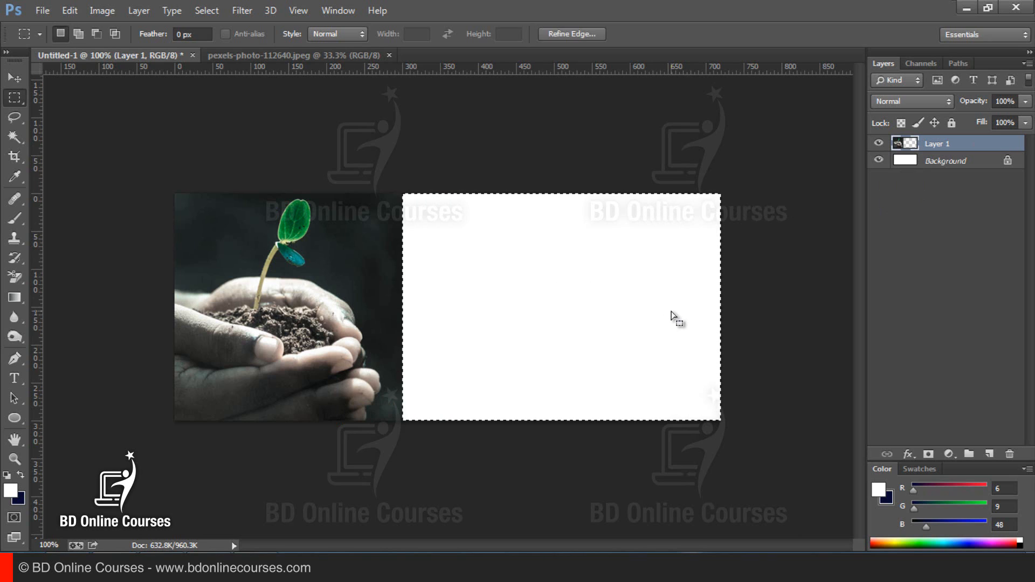
{"action": "key", "text": "ctrl+d"}
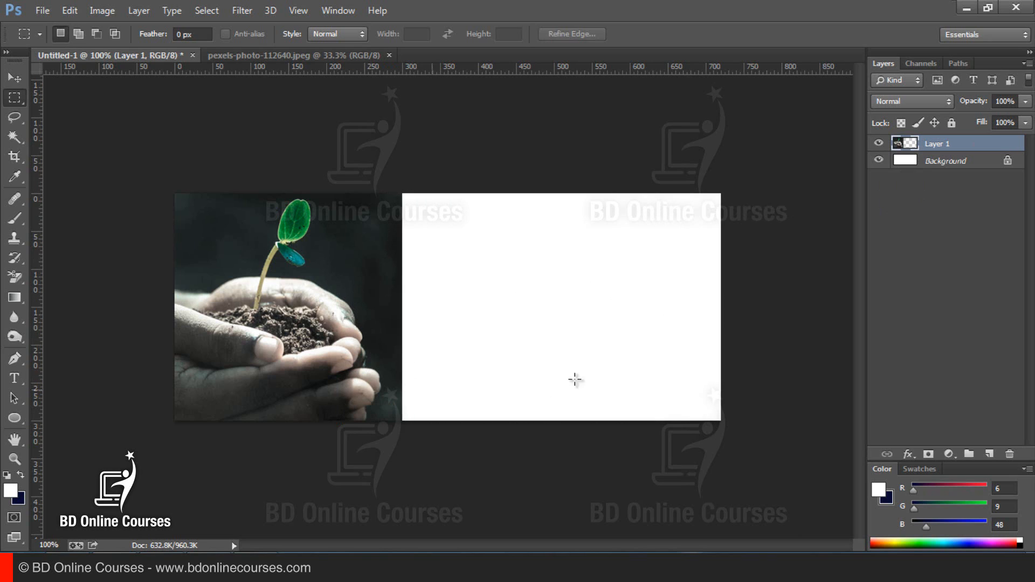